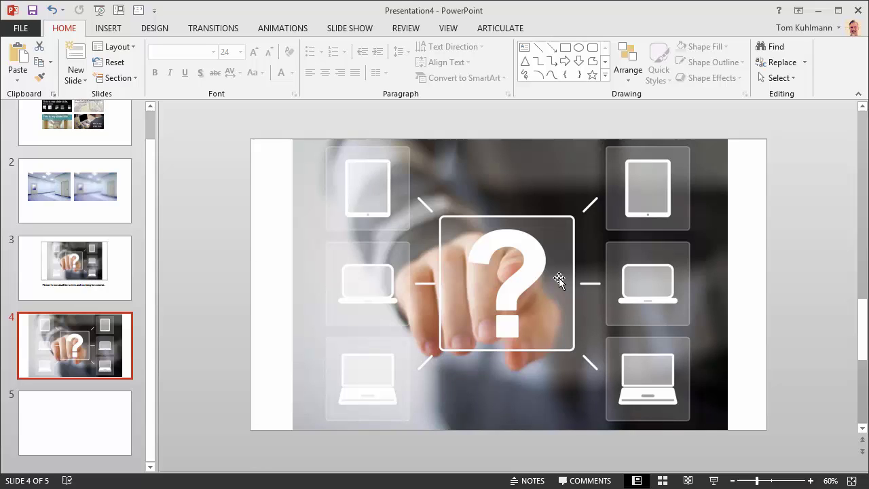
Copy the question-mark picture from slide 4 and apply it from the clipboard as the picture fill of slide 5's background.
click(532, 273)
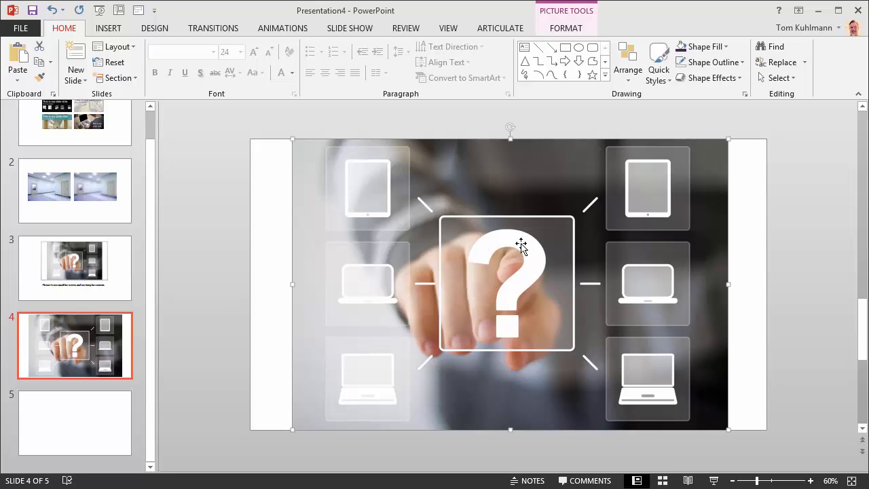
click(93, 441)
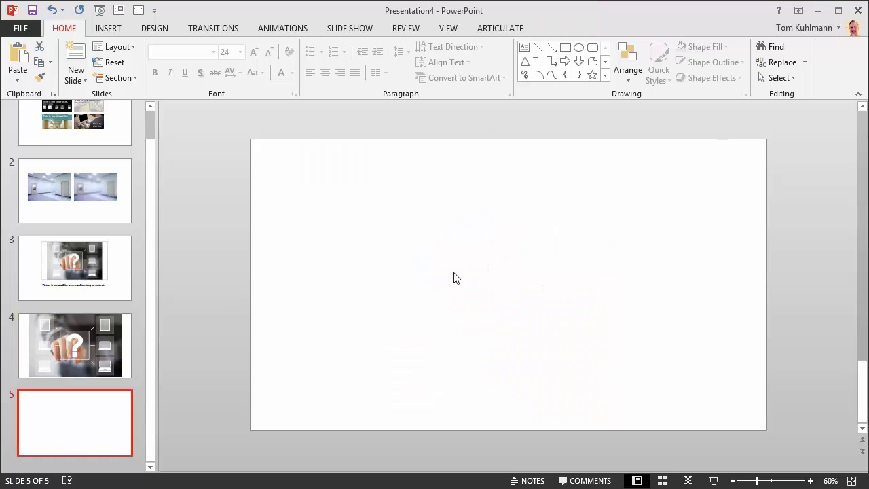
right_click(461, 250)
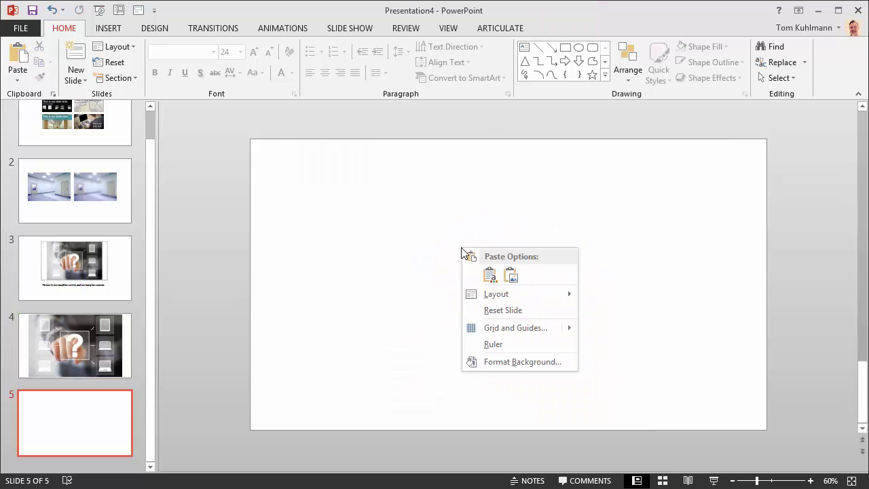
click(499, 363)
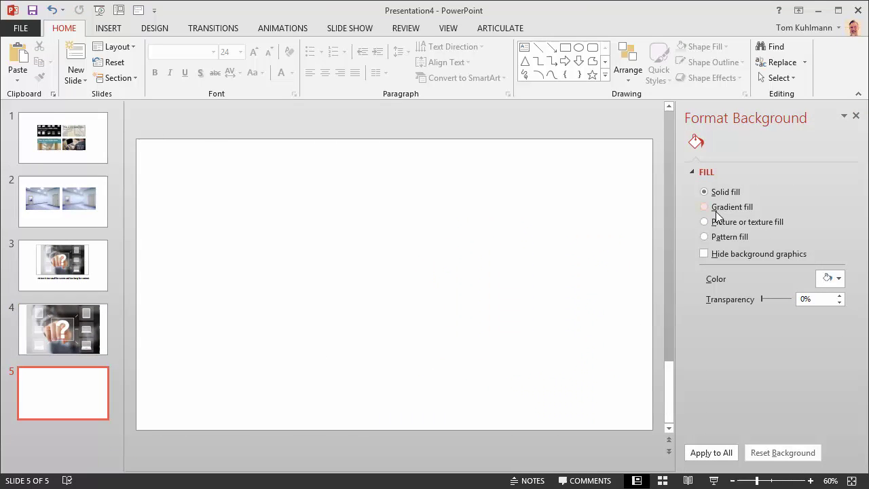
click(717, 222)
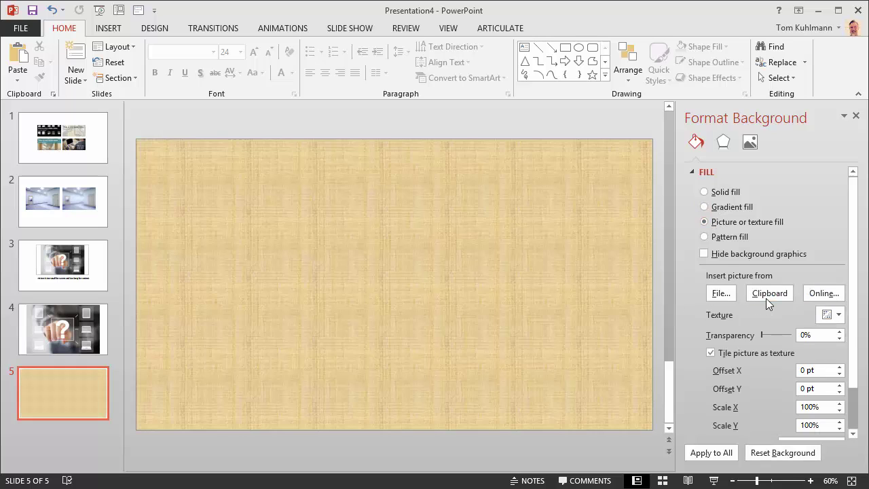
click(766, 294)
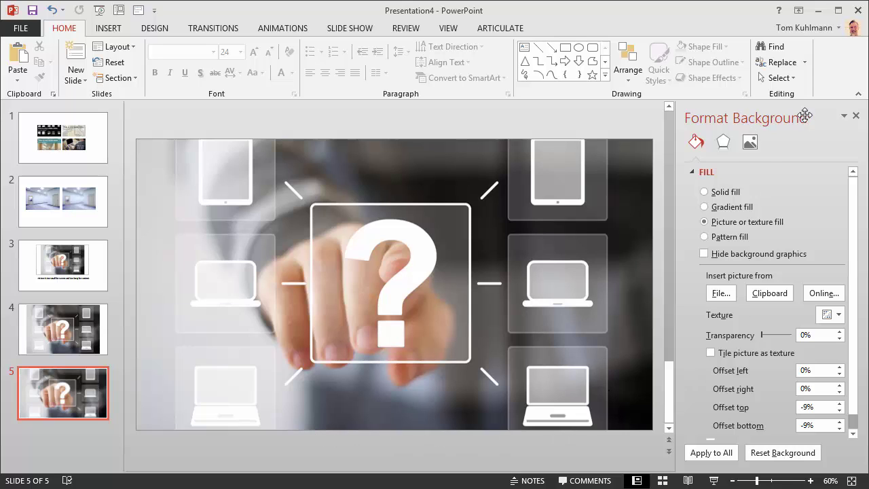
click(855, 117)
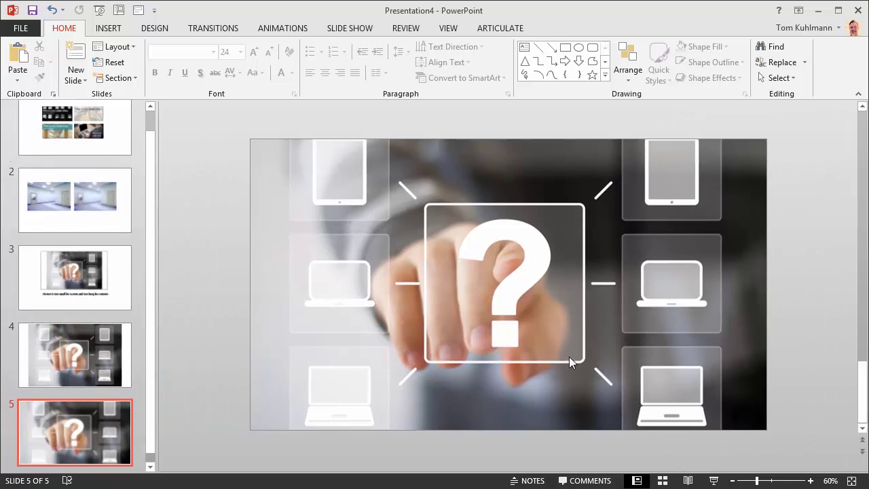
Crop slide 4's picture from its right side to about 7.41" wide and move it flush against the slide's right edge.
key(Page_Up)
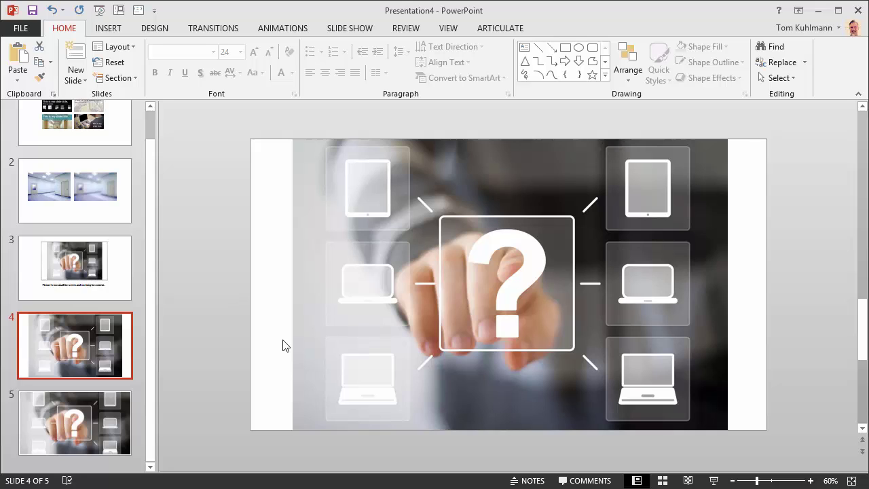
click(469, 252)
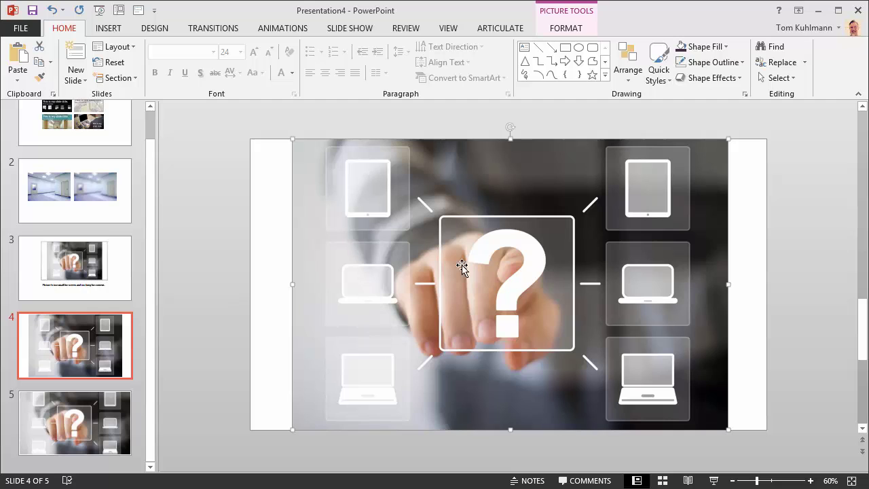
double_click(522, 267)
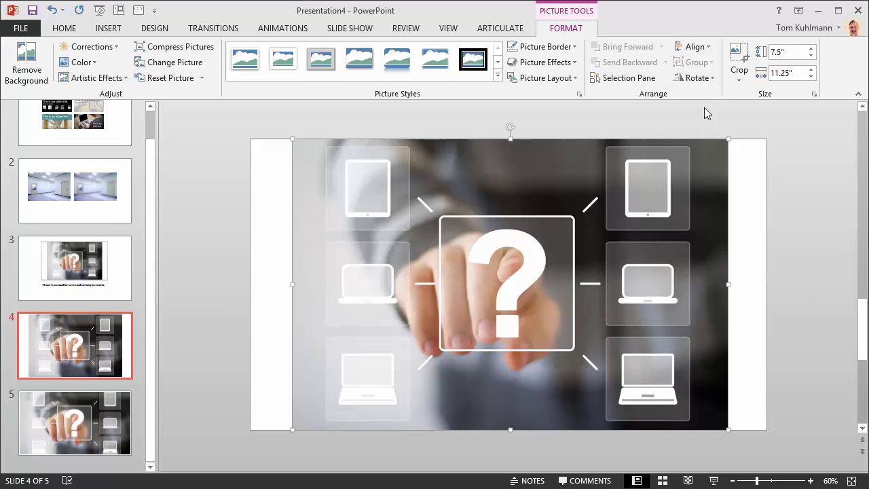
click(739, 57)
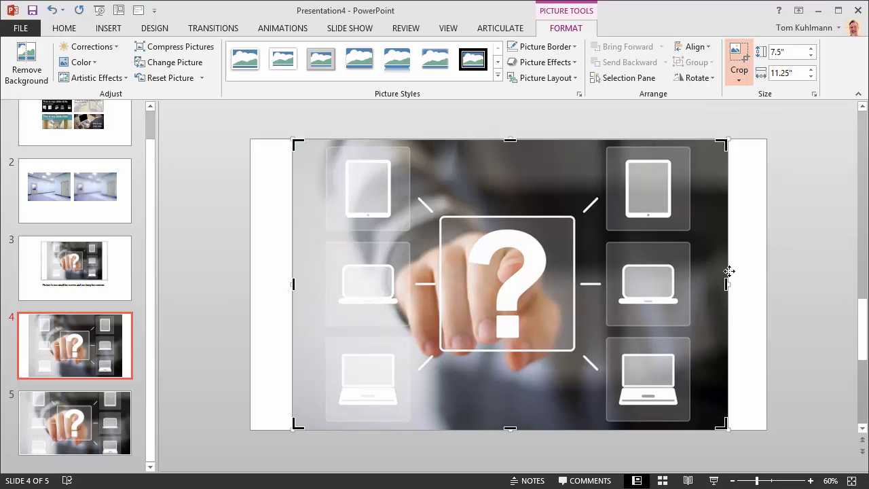
mouse_move(727, 285)
mouse_down()
mouse_move(617, 303)
mouse_move(579, 325)
mouse_up()
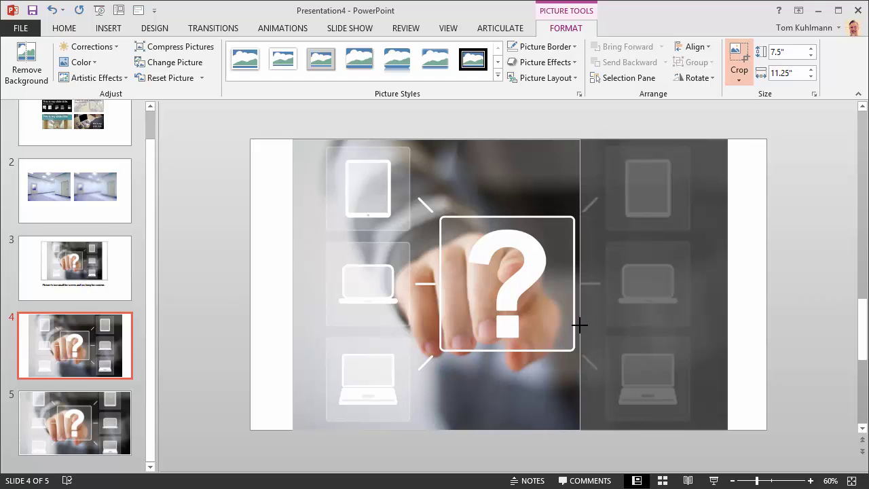
click(747, 340)
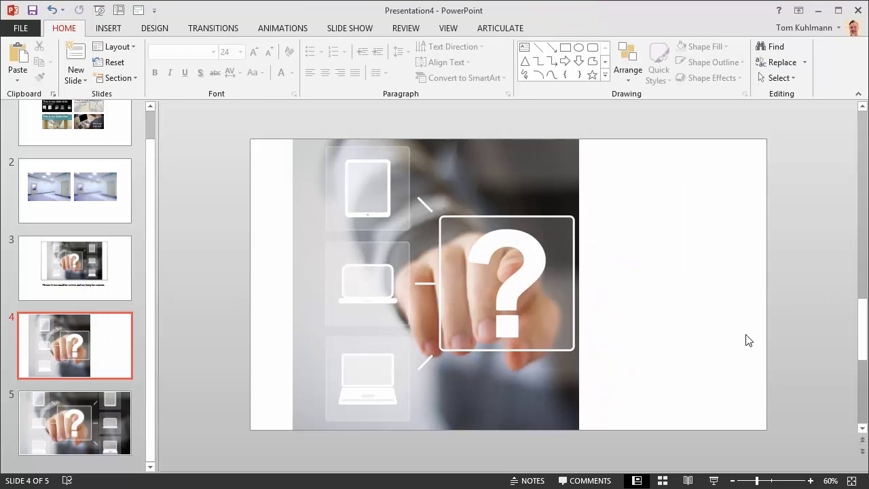
drag(493, 268, 673, 272)
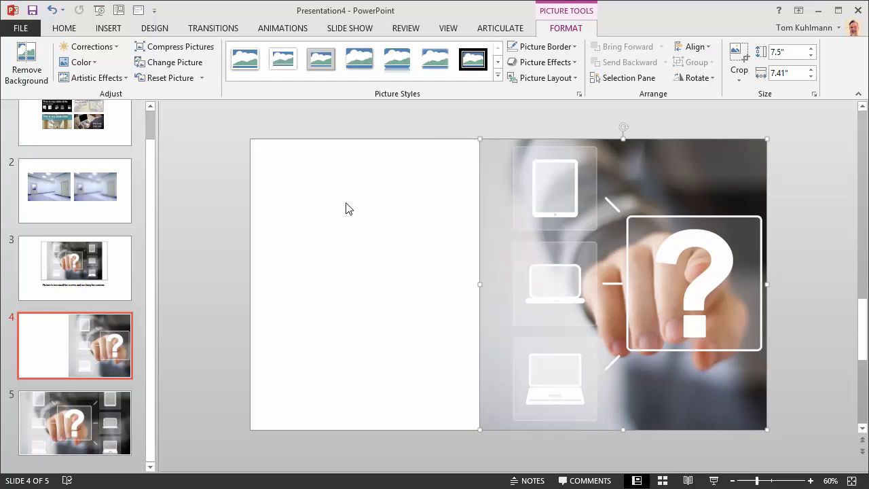
click(332, 322)
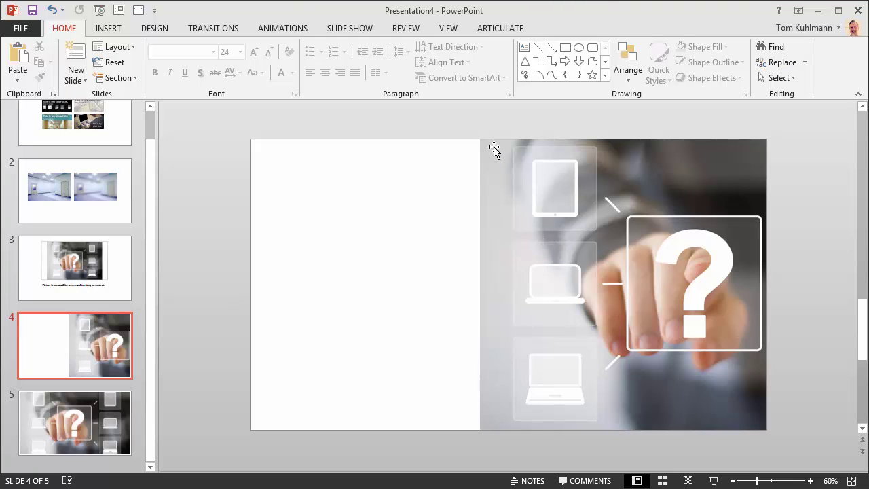
Draw a thin full-height rectangle along the picture's left edge and fill it with a dark colour sampled from the picture's lower-right area.
click(565, 47)
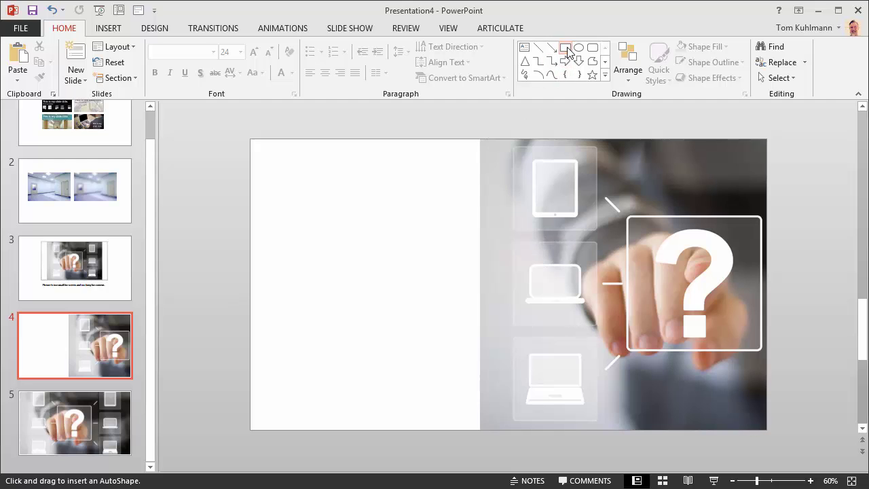
mouse_move(477, 139)
mouse_down()
mouse_move(485, 180)
mouse_move(484, 429)
mouse_up()
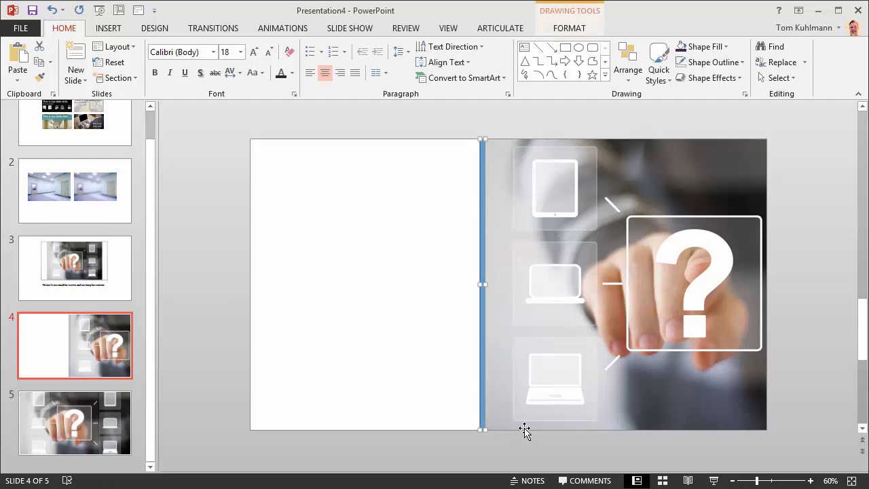
click(725, 47)
click(709, 201)
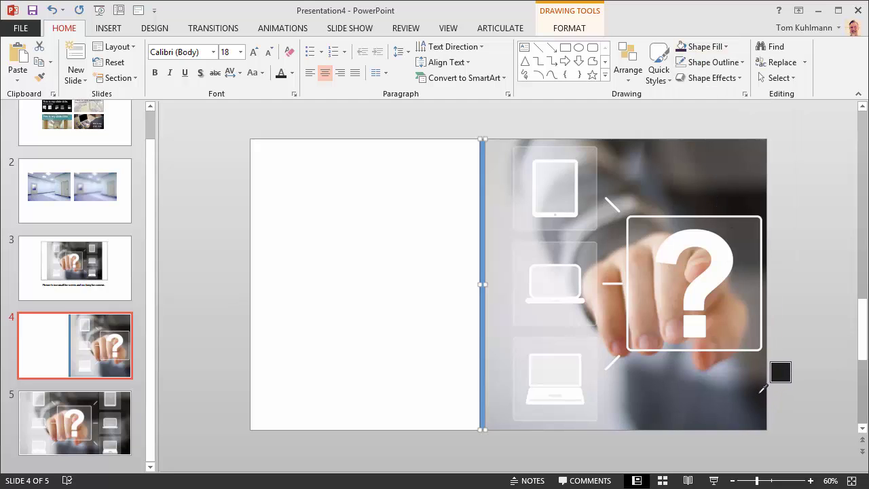
click(762, 387)
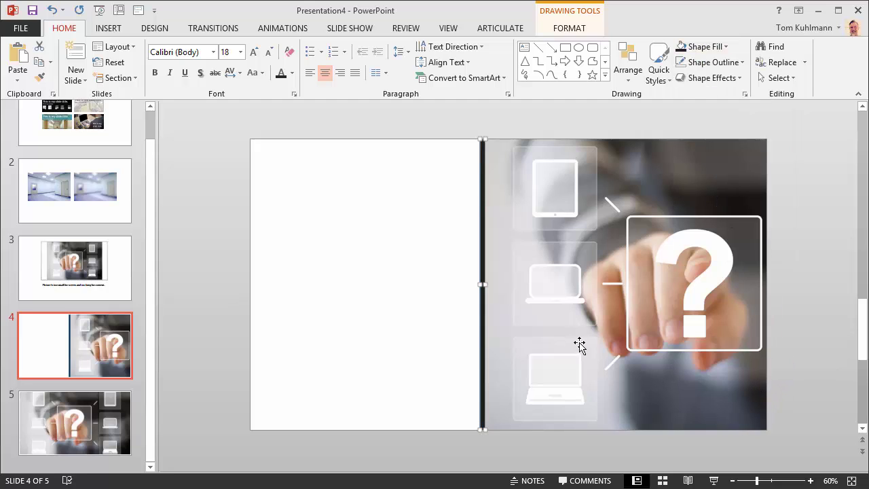
click(594, 116)
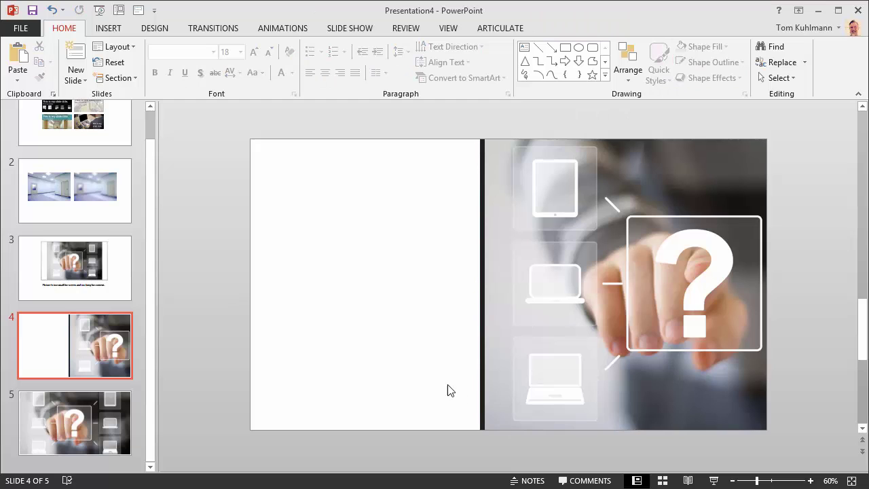
Delete the dark vertical bar at the picture's left edge.
click(486, 324)
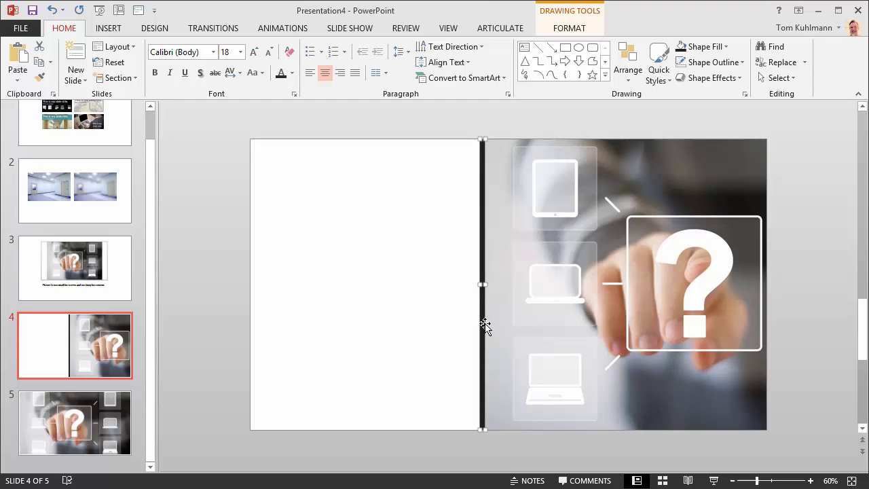
key(Delete)
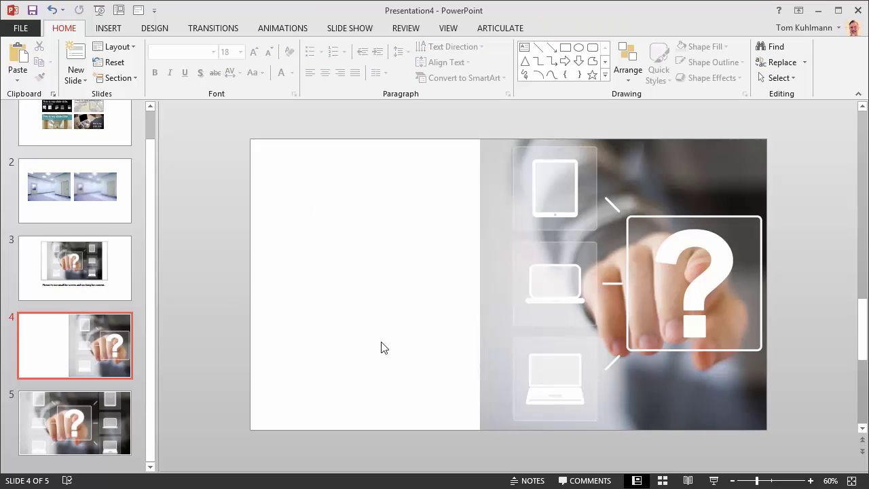
Duplicate the cropped picture slightly to its left and crop the copy to a left-edge strip about 0.25" wide.
click(505, 242)
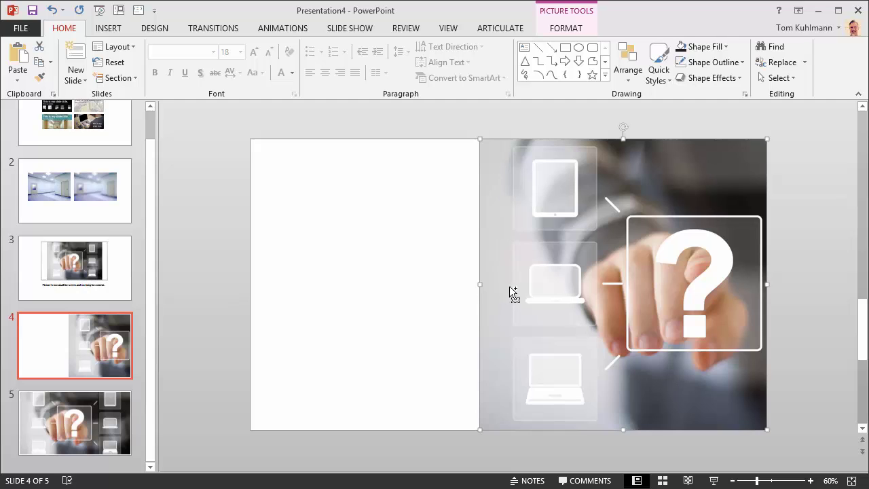
drag(509, 286, 461, 291)
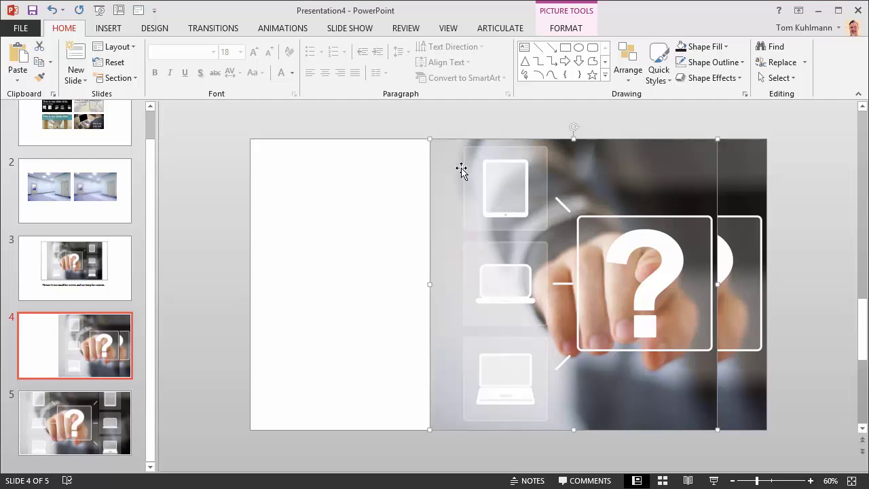
double_click(656, 190)
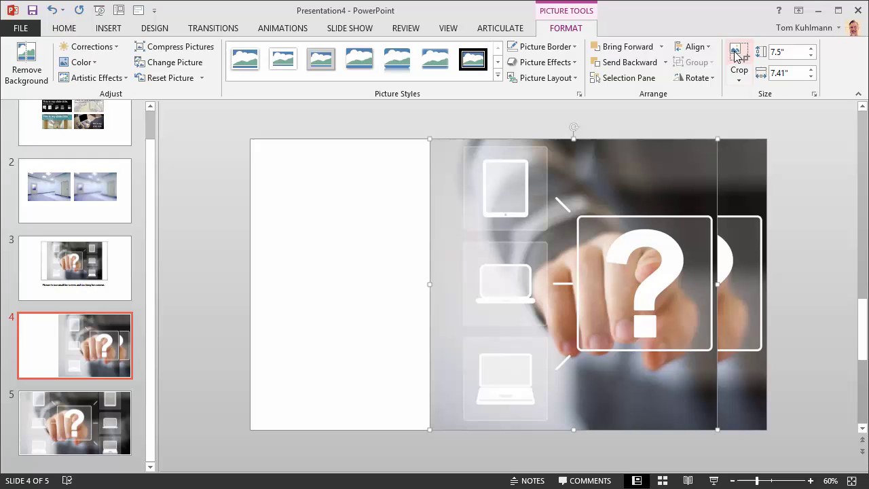
click(737, 71)
drag(696, 286, 439, 295)
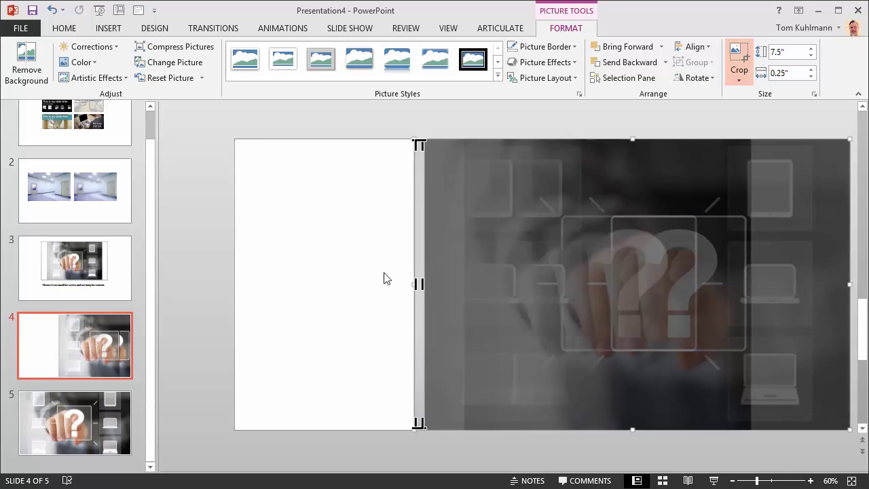
click(358, 265)
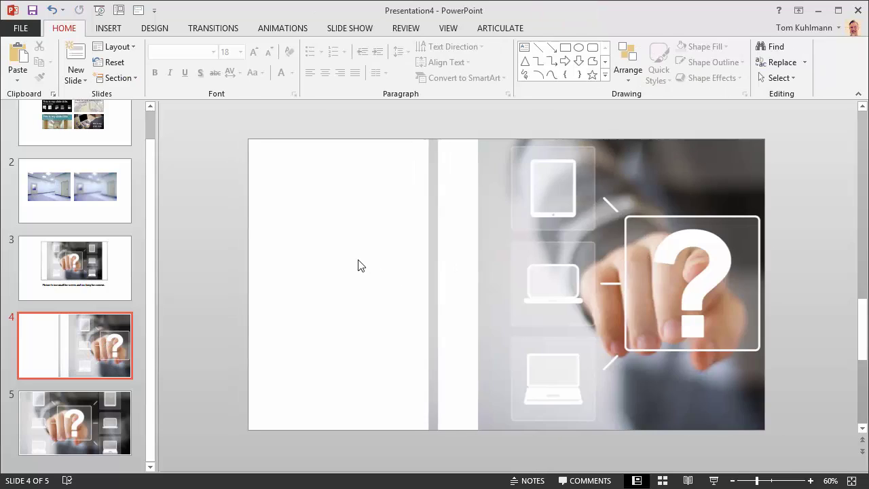
Stretch the narrow strip to about 6.37" wide, covering the empty left part of the slide and overlapping the picture's edge.
click(431, 289)
drag(429, 283, 243, 282)
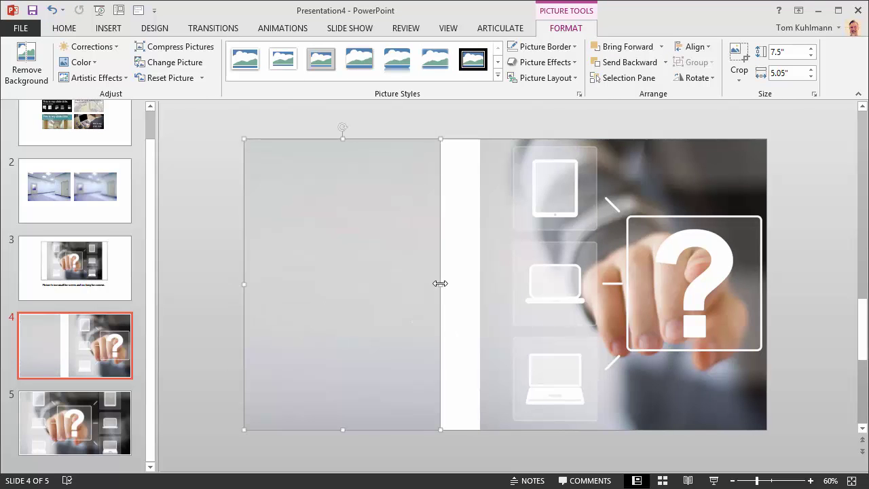
drag(440, 283, 491, 299)
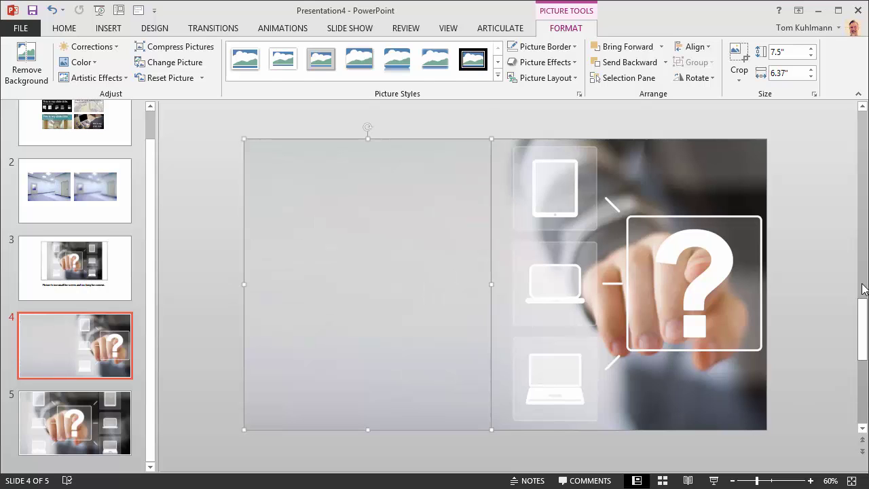
click(818, 278)
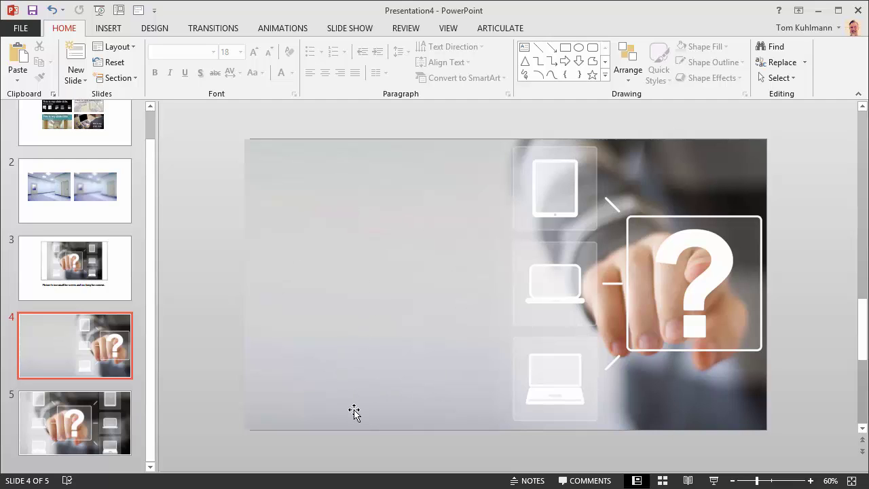
Apply the Blur artistic effect to the stretched strip.
click(379, 205)
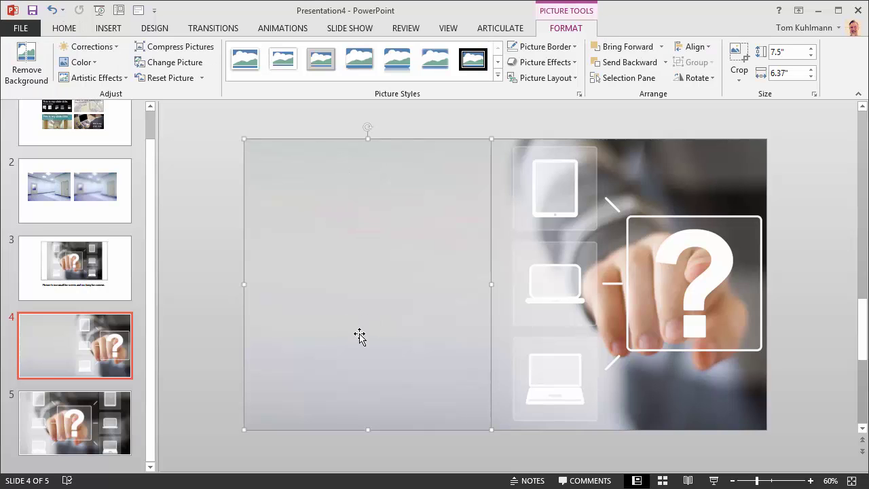
click(125, 79)
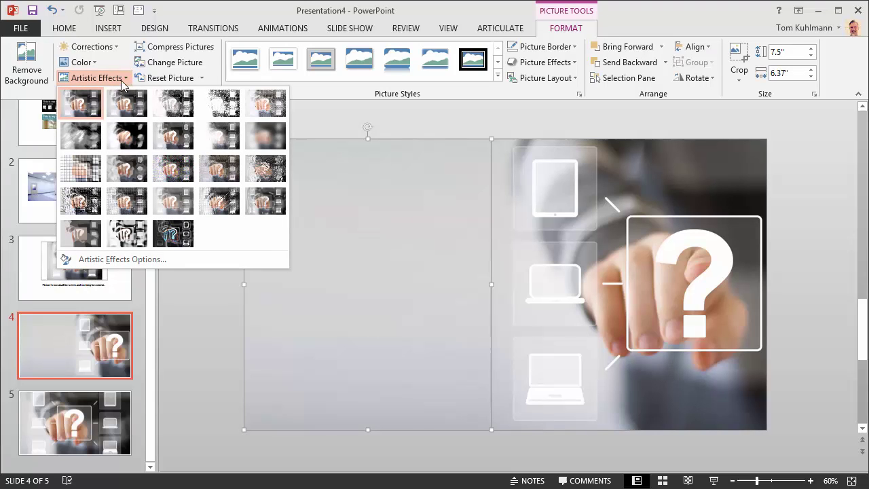
click(268, 135)
click(218, 289)
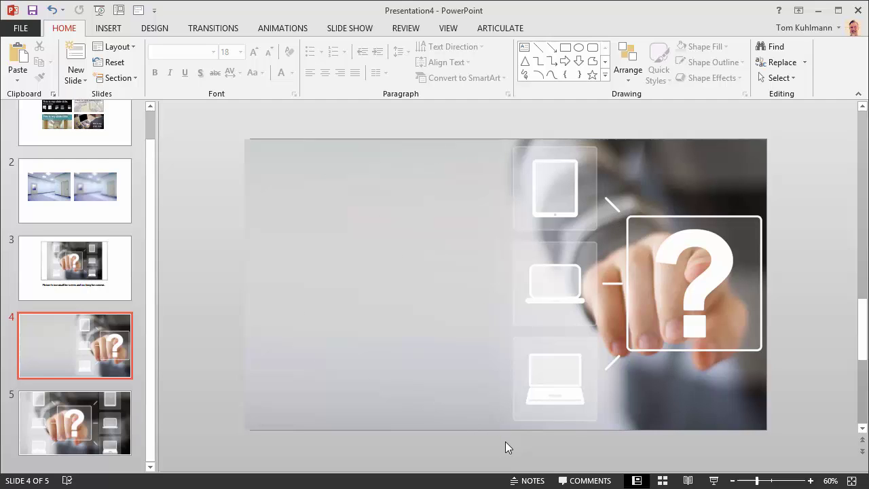
Delete the blurred, stretched strip from slide 4.
double_click(404, 309)
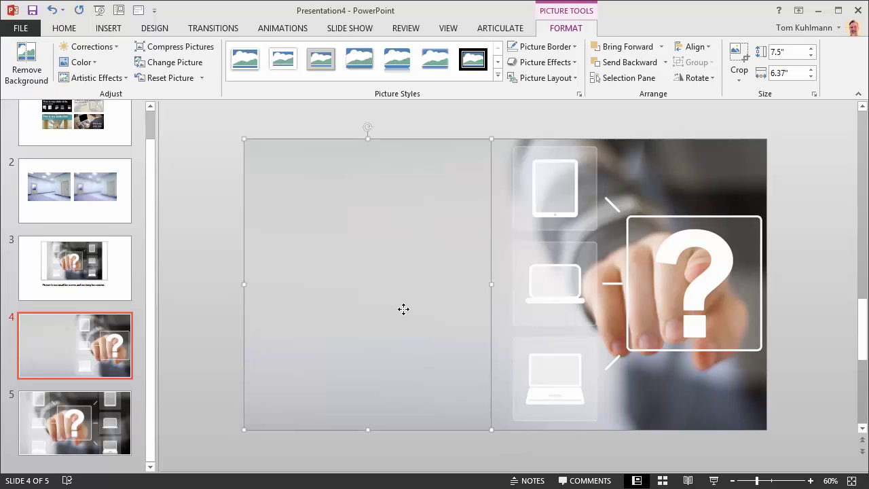
key(Delete)
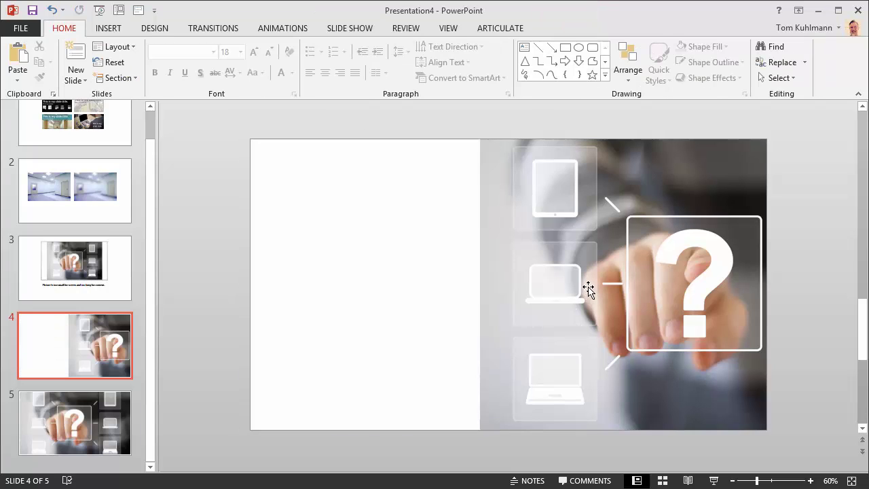
Move the picture to the slide's left edge and recrop it to a dark strip about 0.53" wide near the picture's right edge.
drag(586, 291, 360, 287)
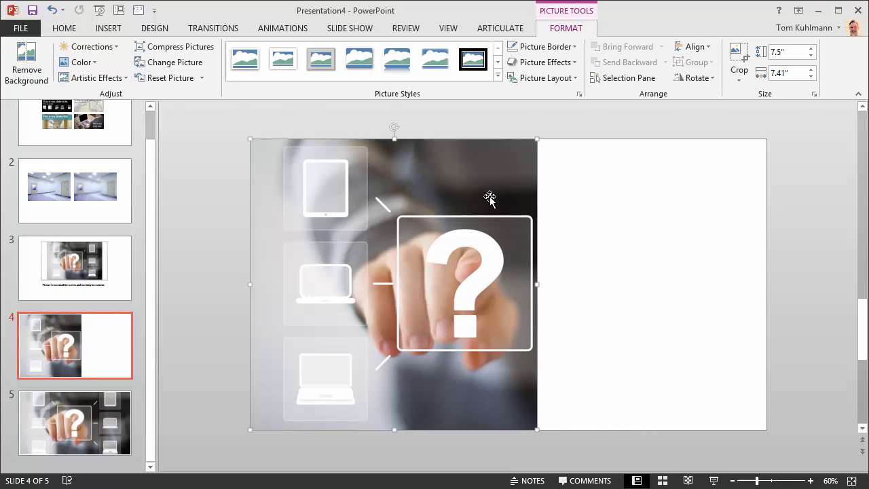
click(739, 56)
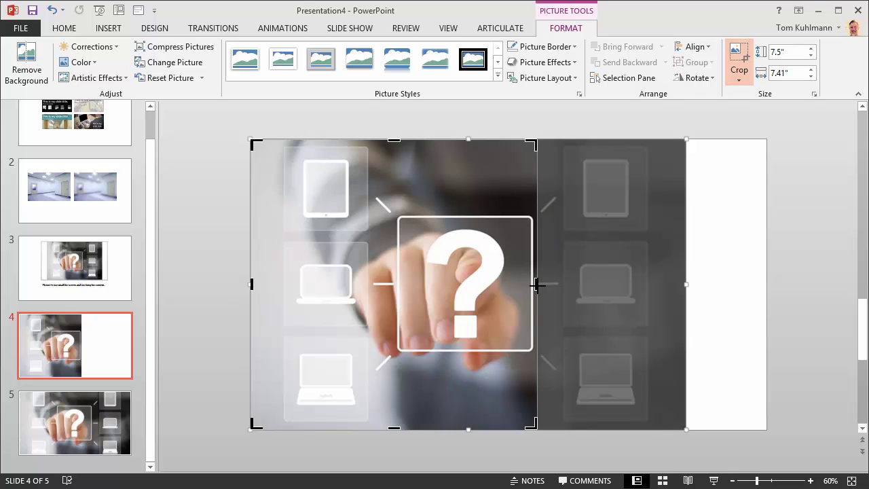
drag(537, 285, 683, 306)
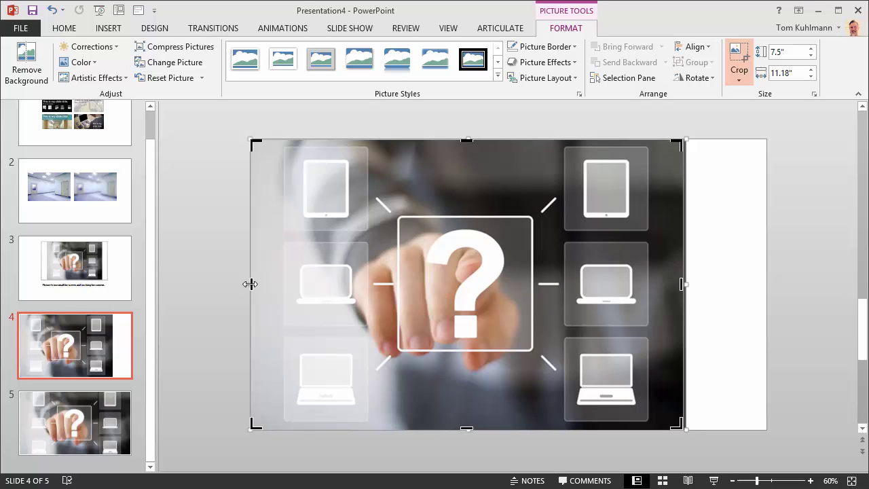
drag(249, 285, 662, 330)
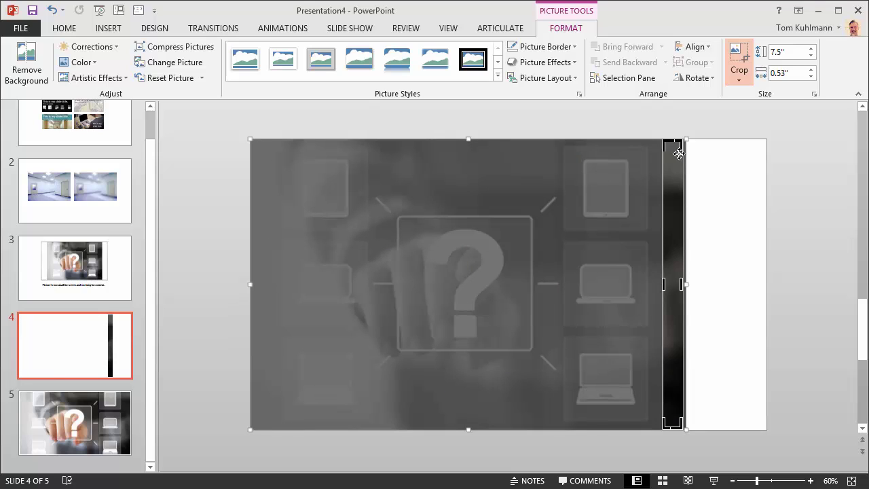
click(718, 320)
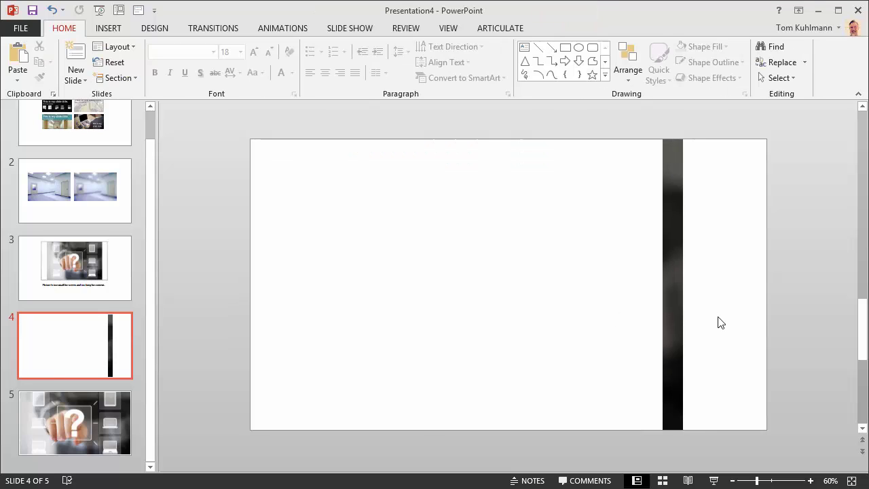
Stretch the dark strip leftward to the slide's left edge, making it about 11.18" wide.
click(666, 292)
drag(660, 284, 251, 279)
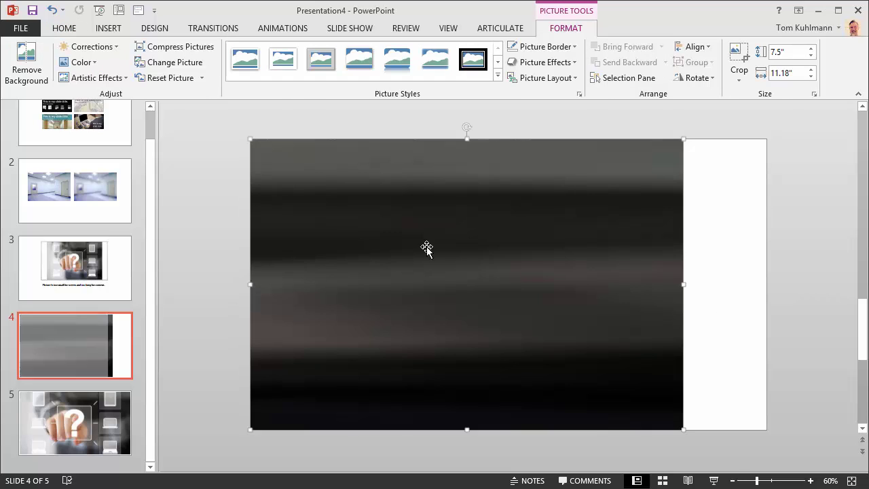